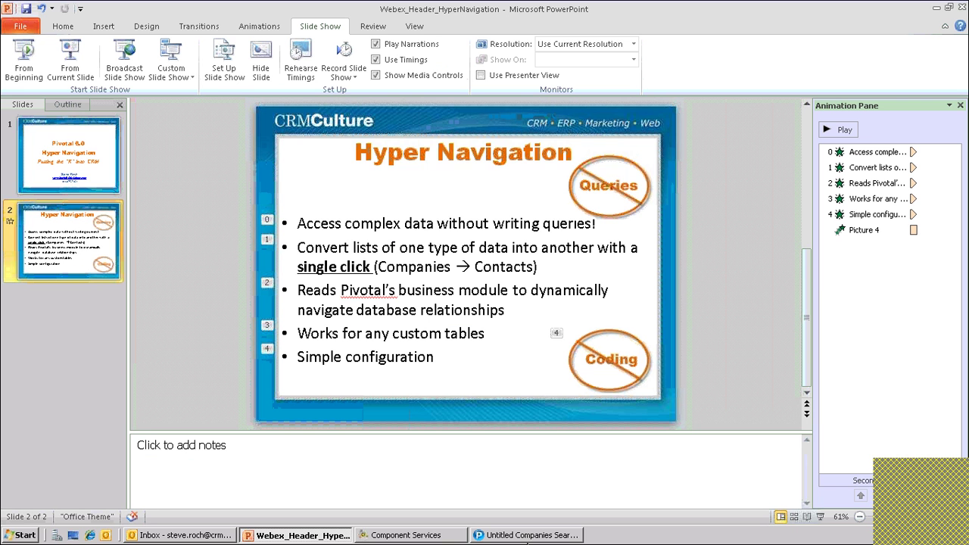
- Back in Pivotal CRM, run the Companies Search with the My filter to list 22 companies
left_click(520, 535)
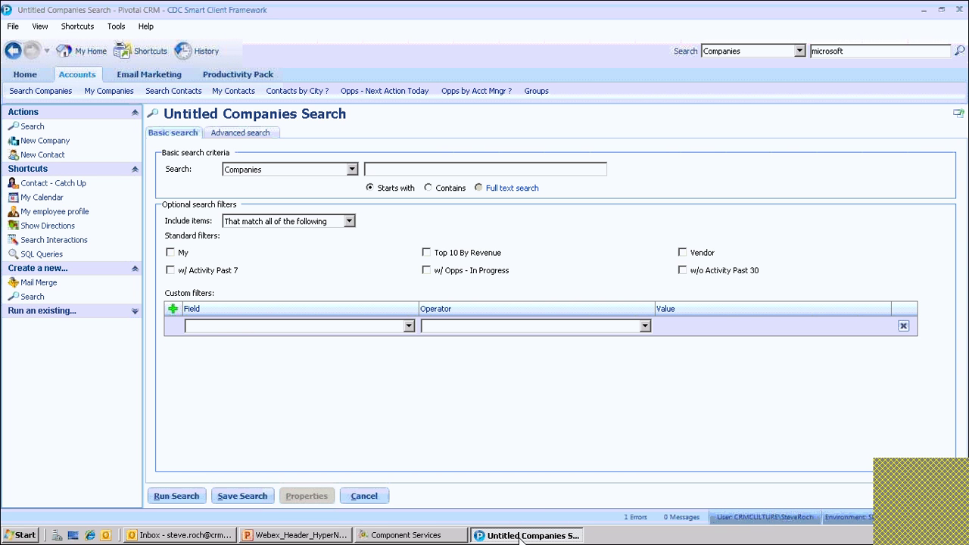
left_click(171, 253)
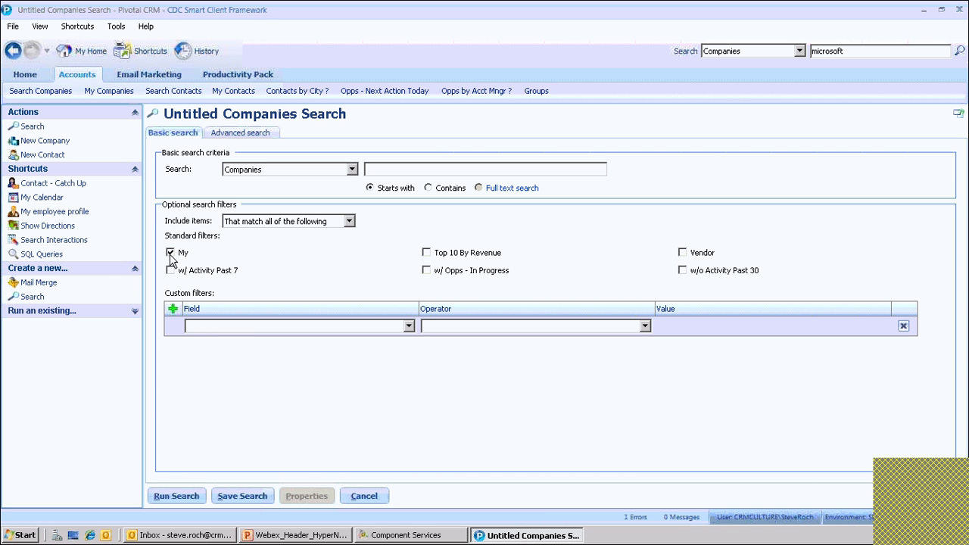
left_click(175, 496)
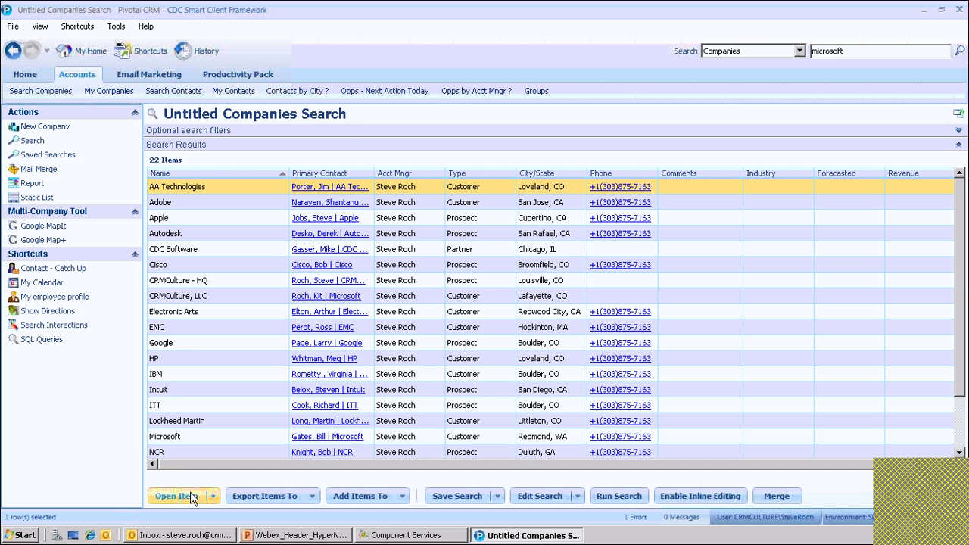
- Select CDC Software, CRMCulture - HQ, Apple and Microsoft and bring up their Display in List options
left_click(186, 250)
left_click(205, 281, "ctrl")
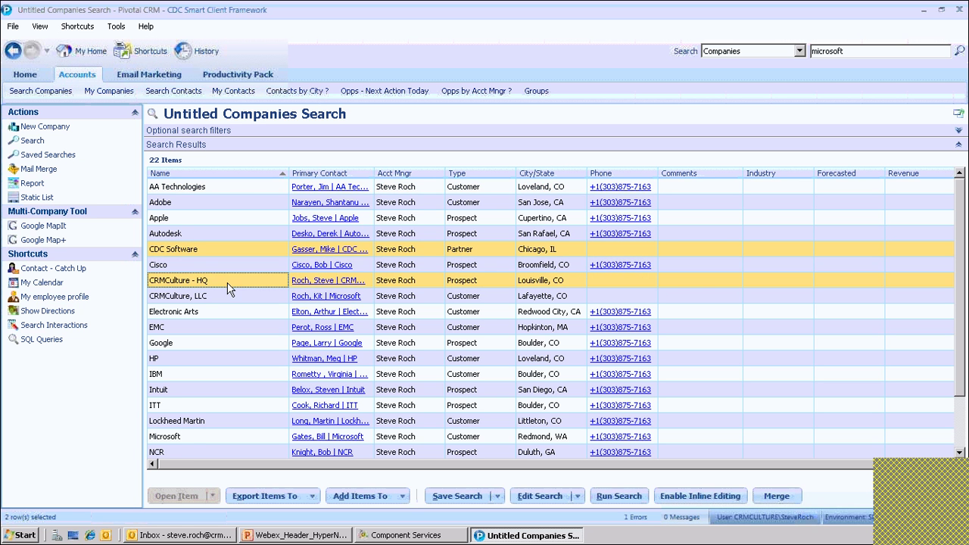
left_click(183, 220, "ctrl")
left_click(183, 437, "ctrl")
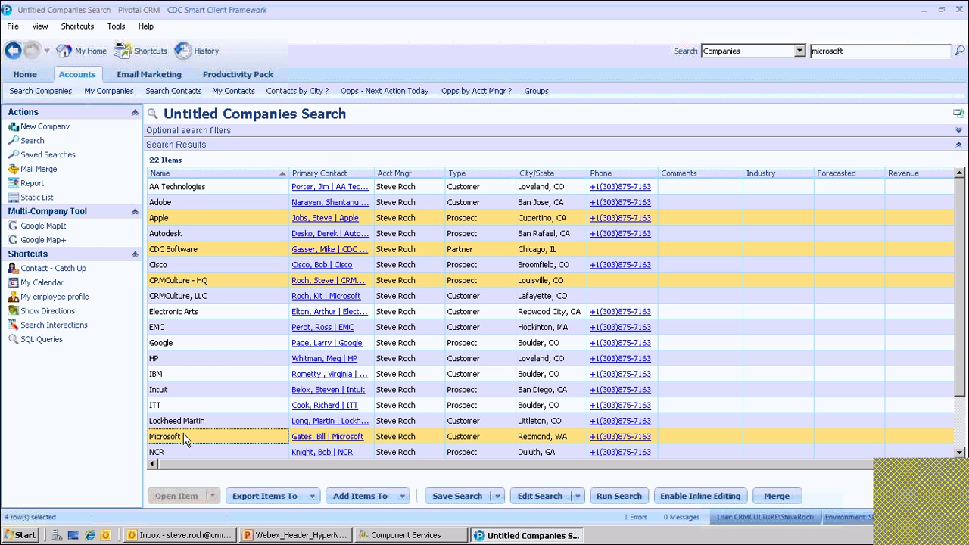
right_click(237, 221)
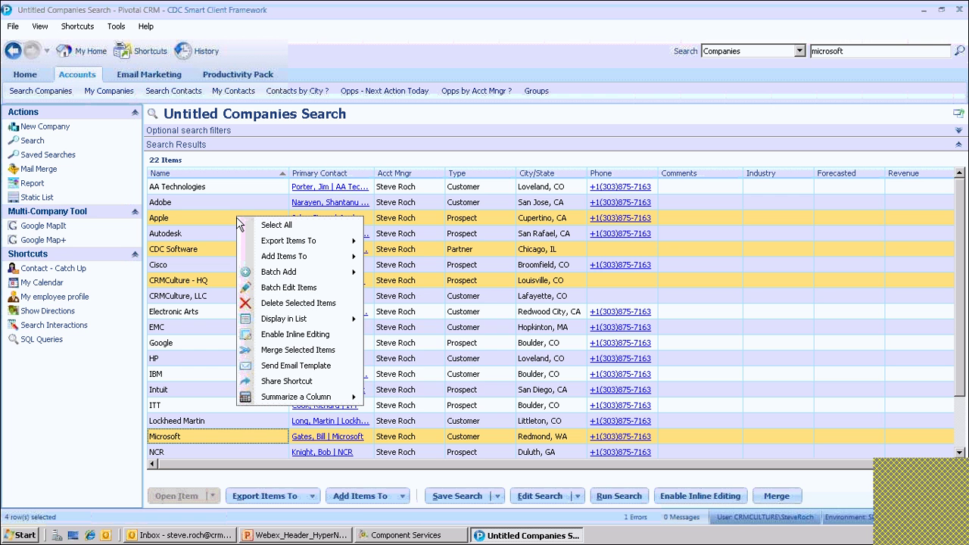
mouse_move(312, 325)
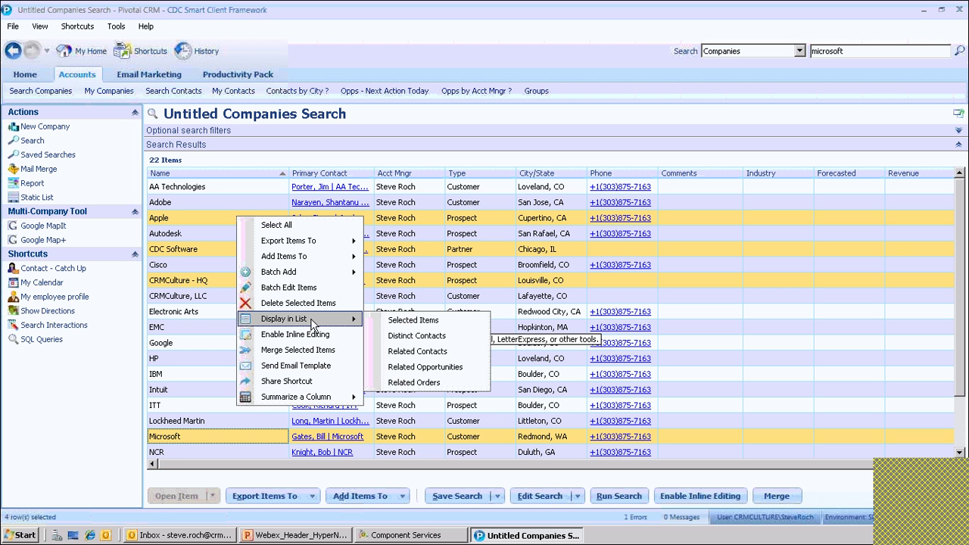
- List the 18 related contacts sorted by Company, then reduce them to 4 distinct companies
left_click(444, 357)
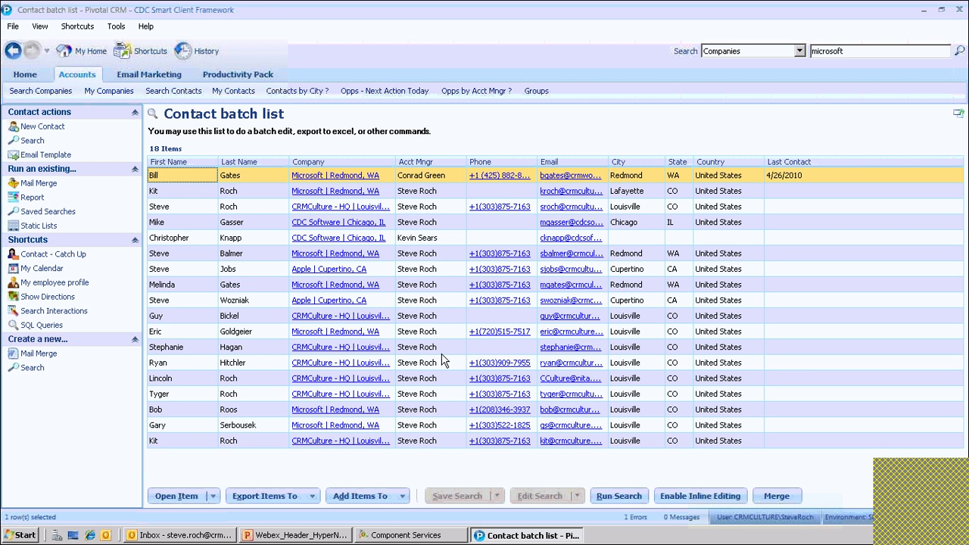
left_click(345, 162)
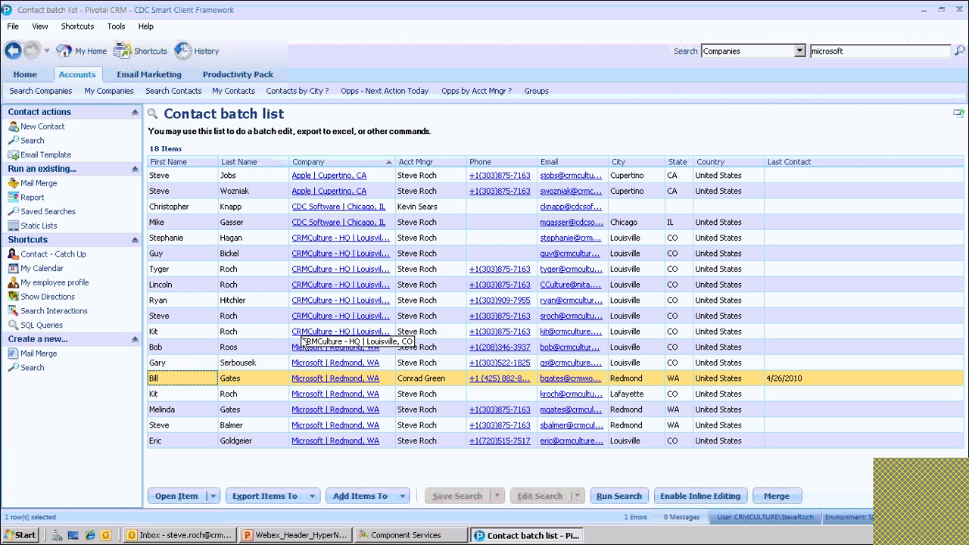
key("ctrl+a")
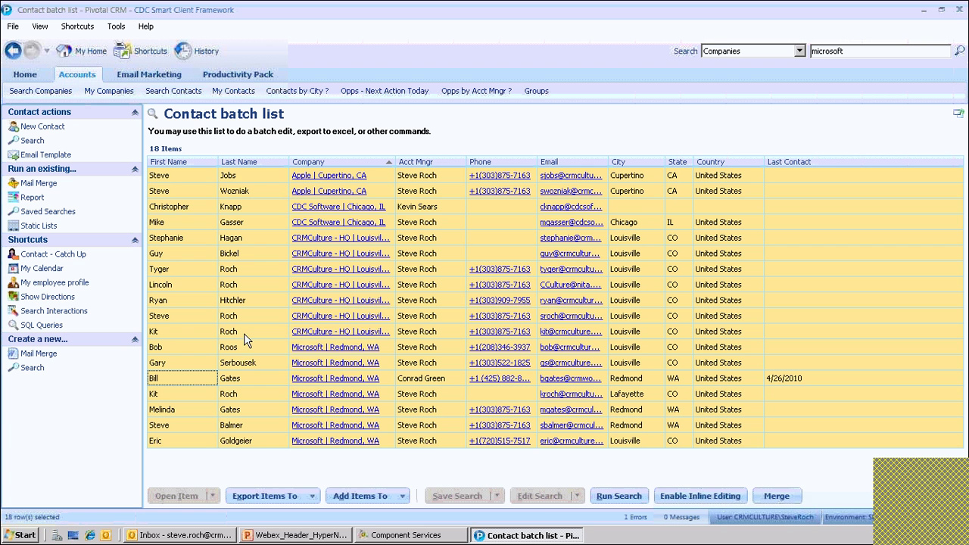
right_click(243, 334)
mouse_move(318, 436)
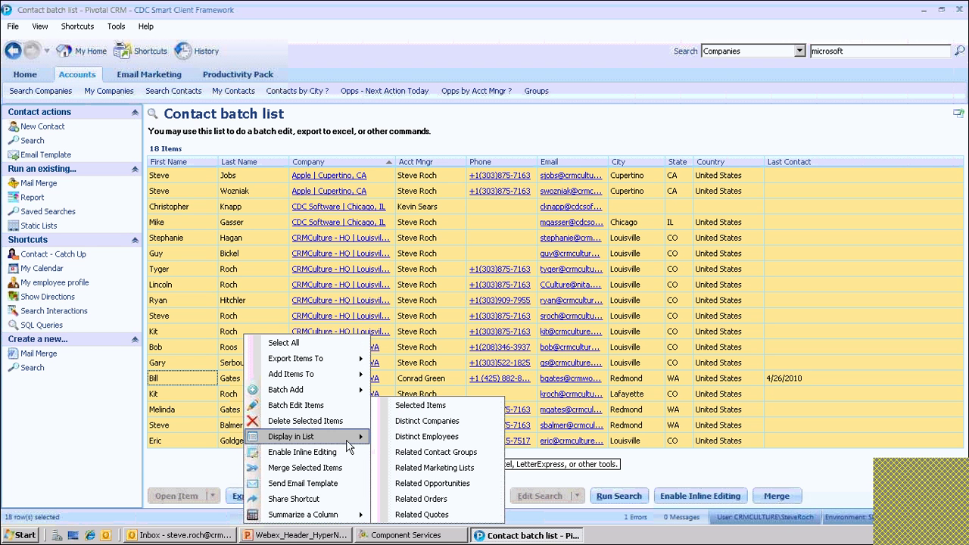
left_click(428, 421)
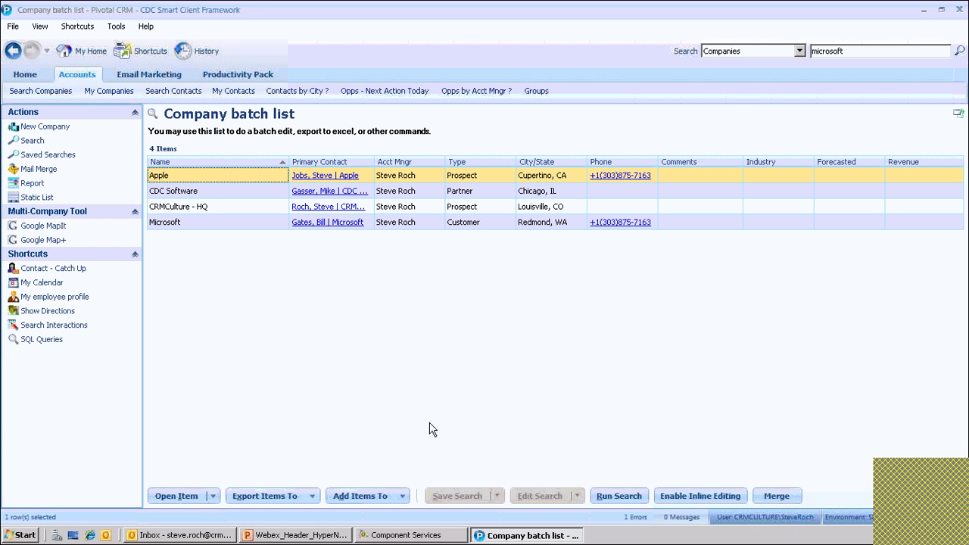
- Open Microsoft's record and select its four sales orders on the Sales tab, totalling $140,800
left_click(212, 222)
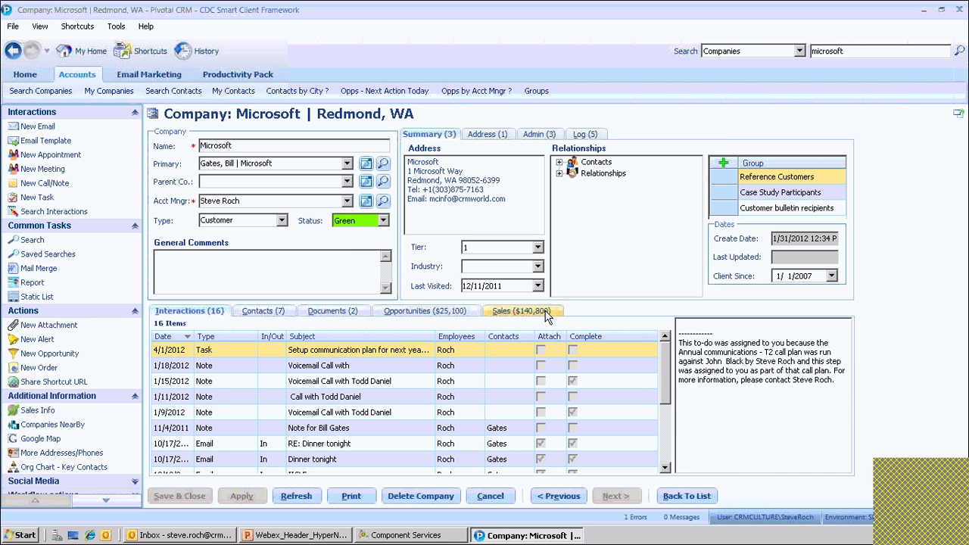
left_click(547, 313)
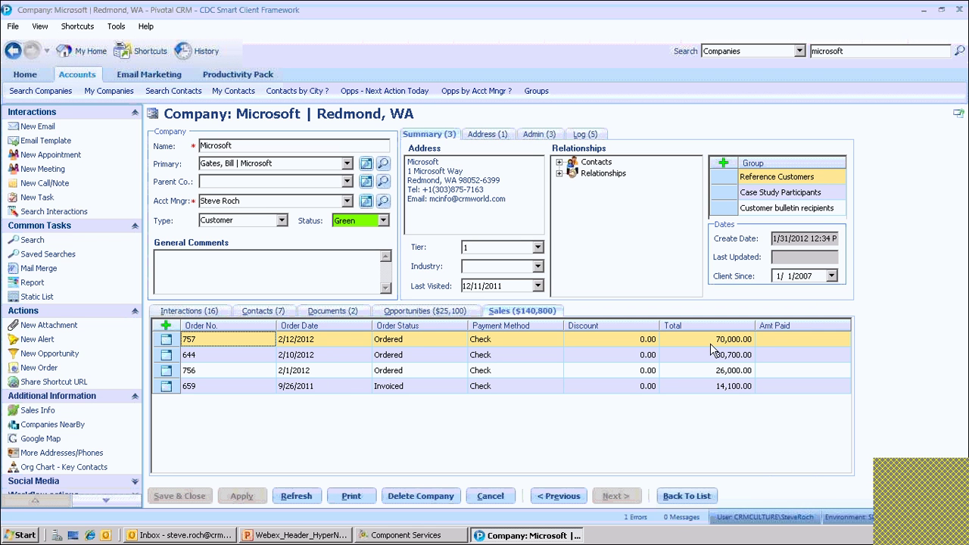
left_click(733, 388, "shift")
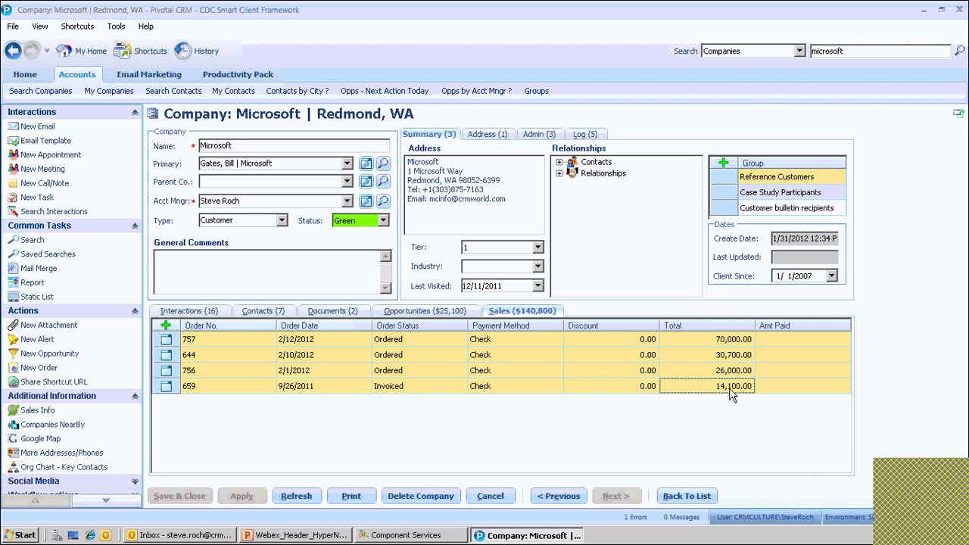
- Display the 6 related order products of Microsoft's four selected orders
right_click(711, 364)
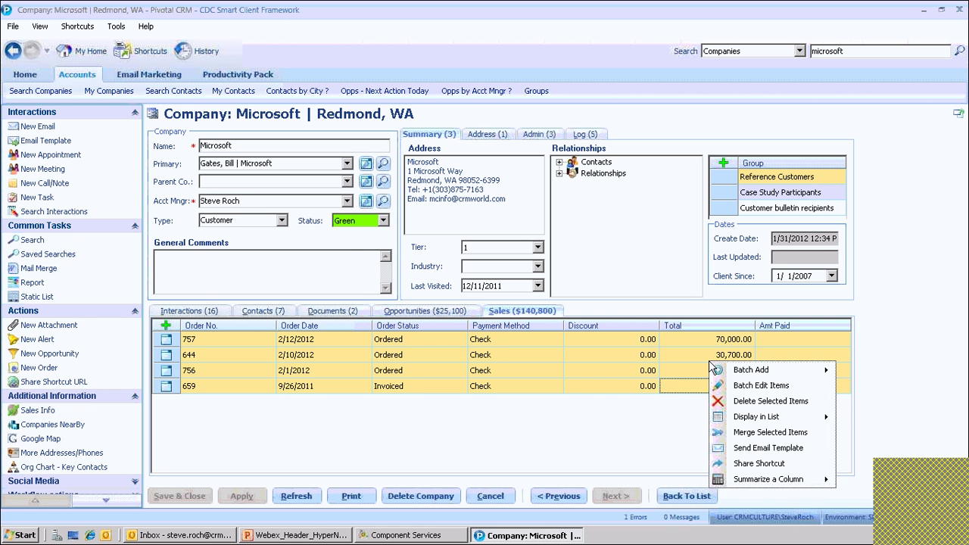
mouse_move(761, 420)
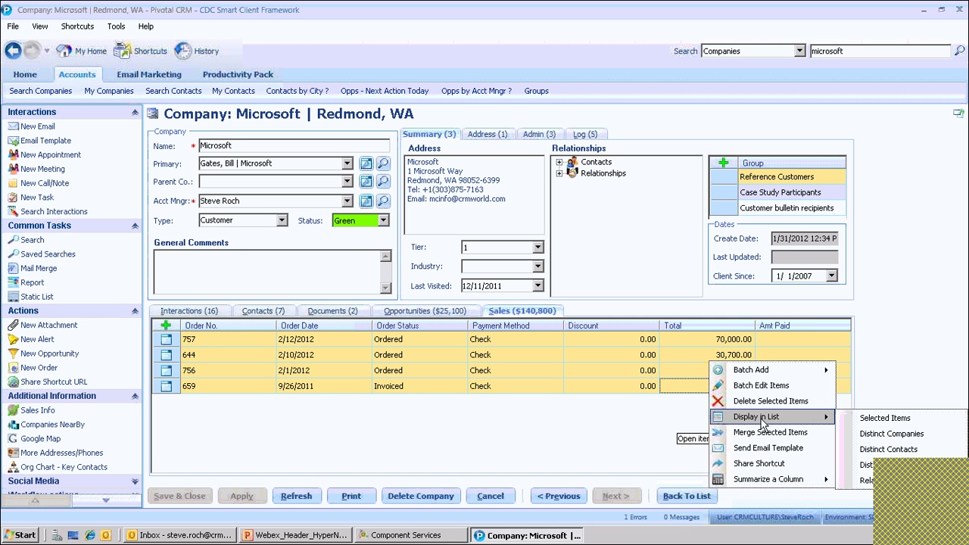
left_click(867, 481)
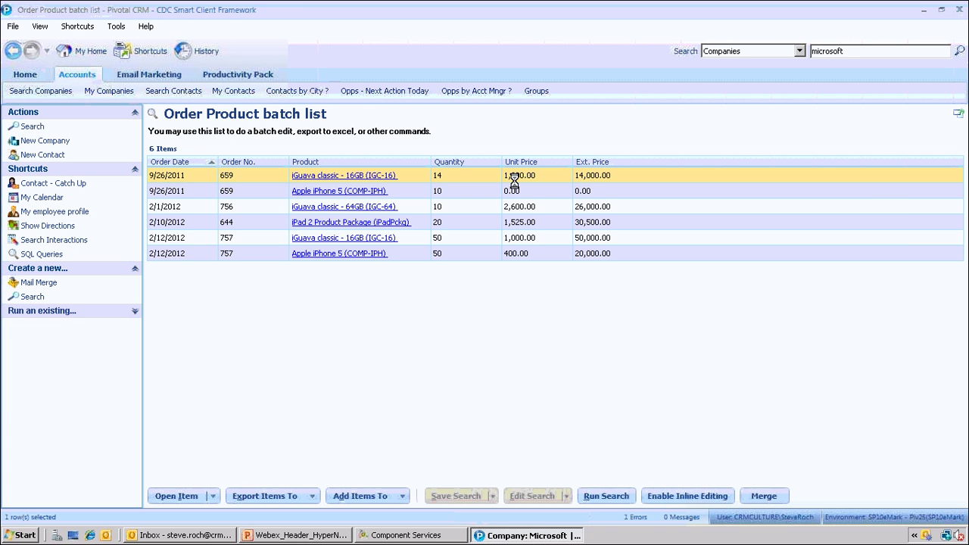
- Return to Microsoft's record and list the related order products again for demonstration
left_click(13, 51)
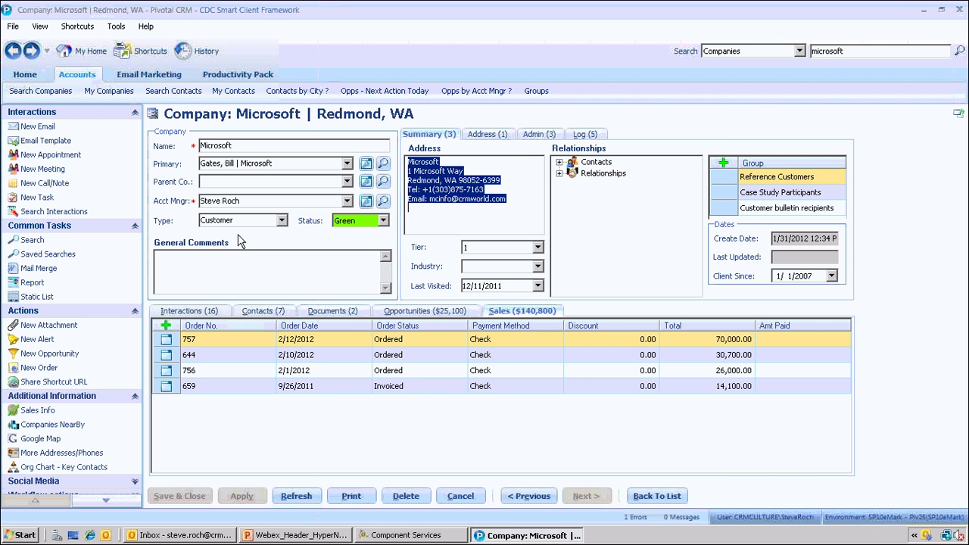
left_click(375, 387, "shift")
right_click(340, 384)
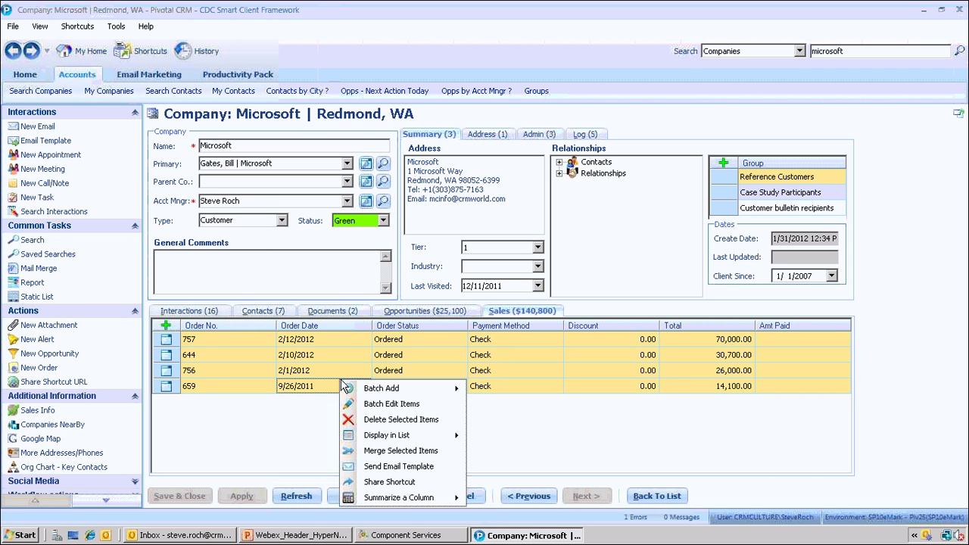
mouse_move(409, 435)
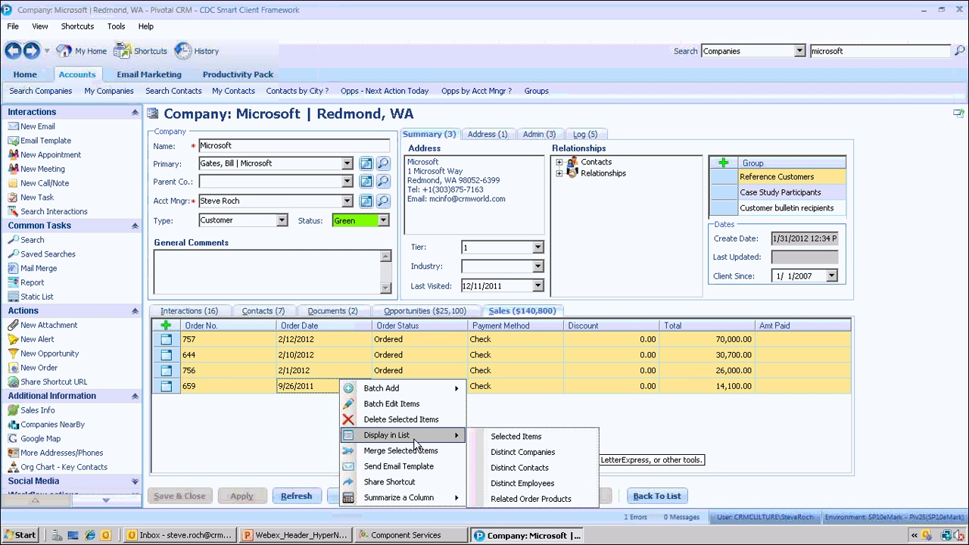
left_click(515, 499)
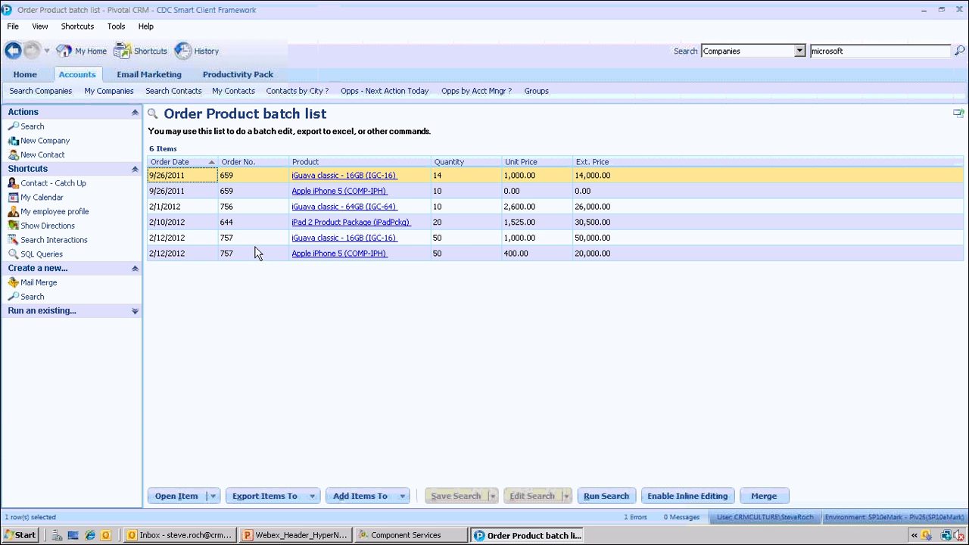
- Open the Company table definition from the 46 system tables, showing its 7 features
left_click(229, 75)
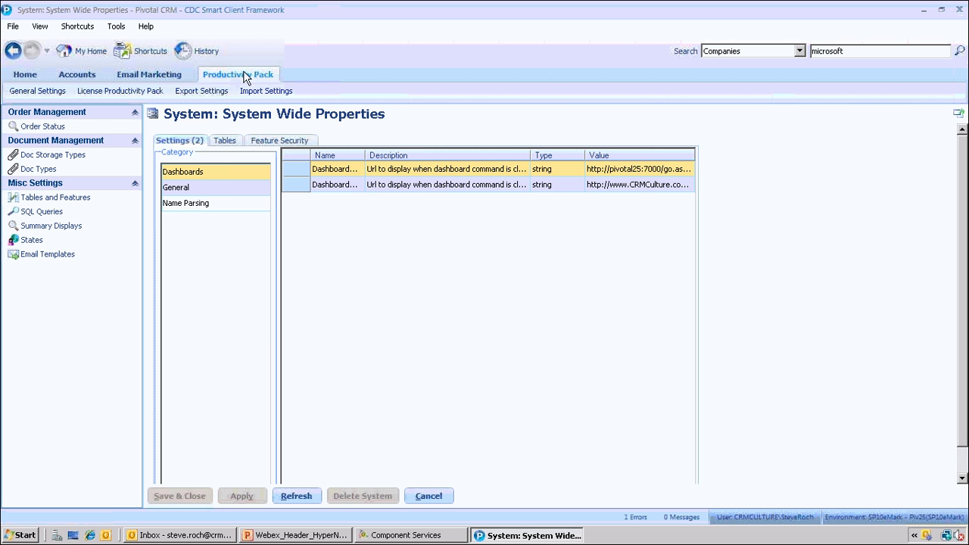
left_click(226, 143)
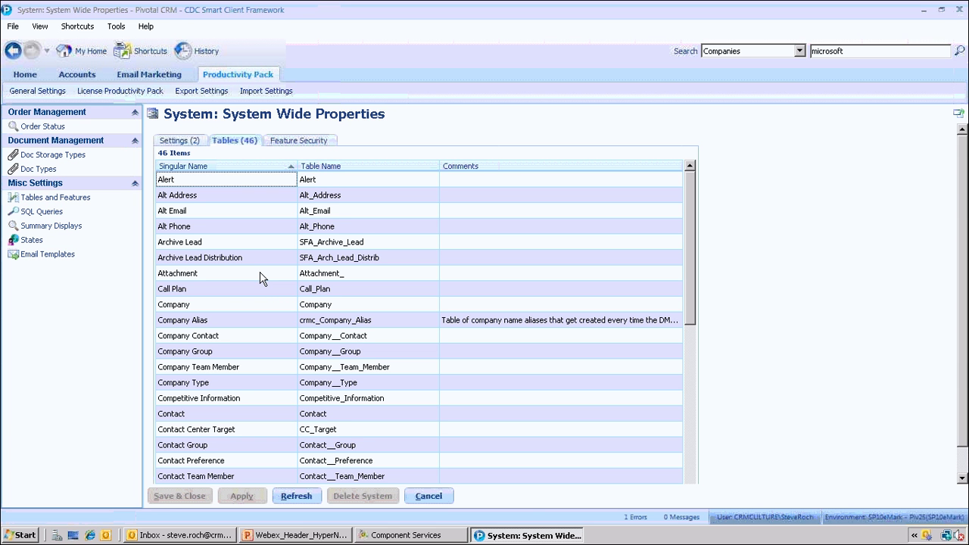
left_click(251, 308)
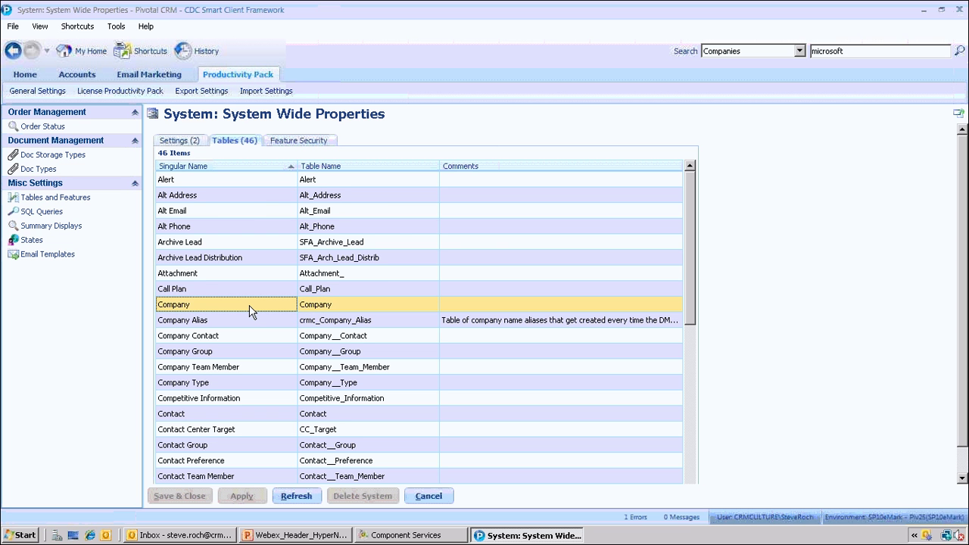
double_click(251, 306)
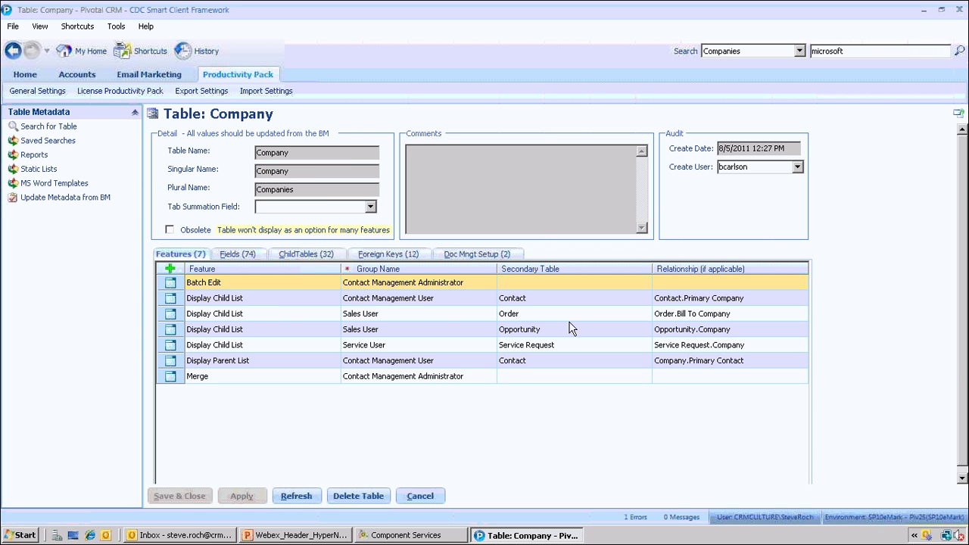
left_click(247, 299)
left_click(241, 361, "shift")
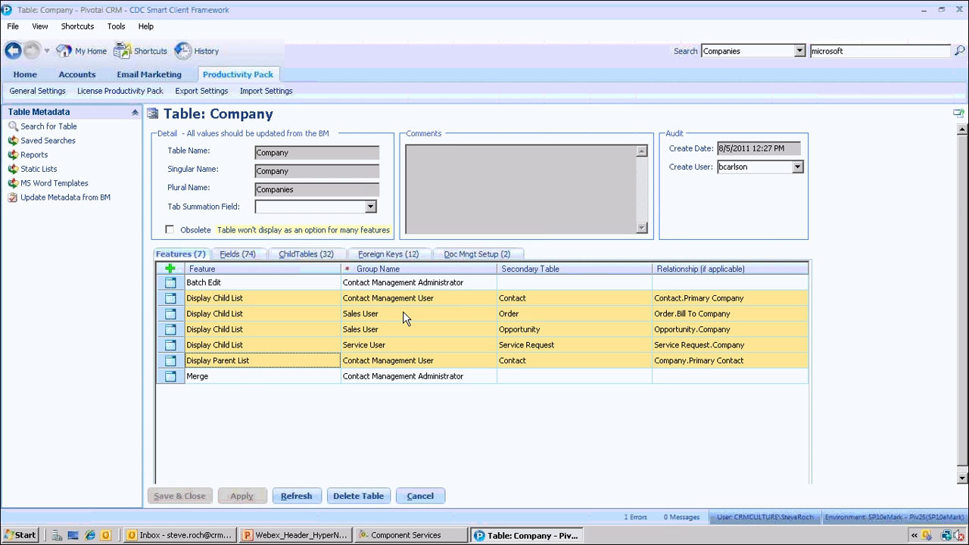
left_click(429, 316)
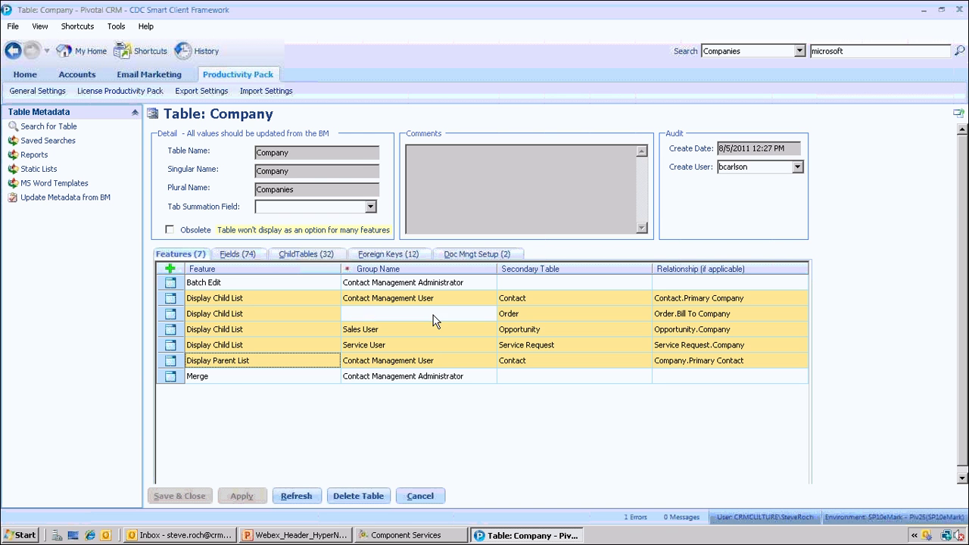
left_click(530, 330)
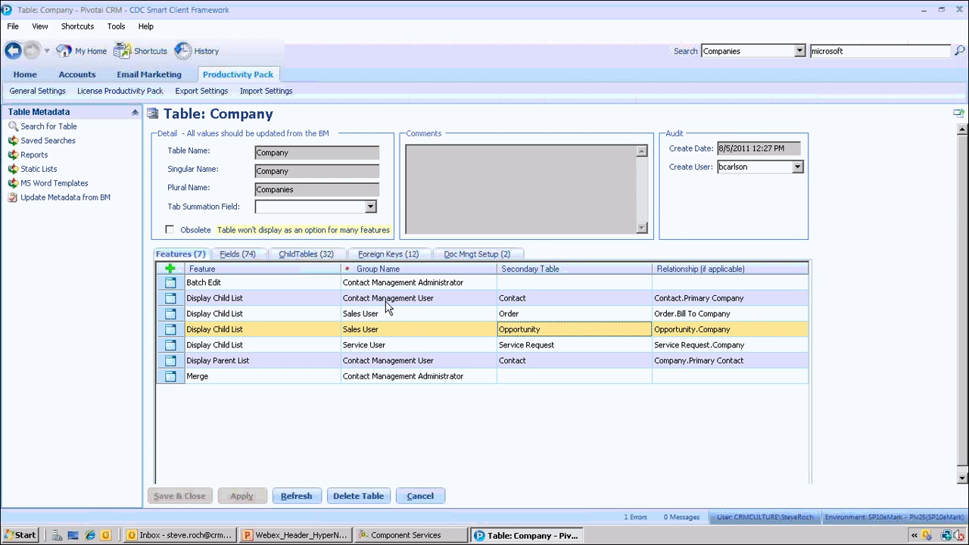
left_click(422, 301)
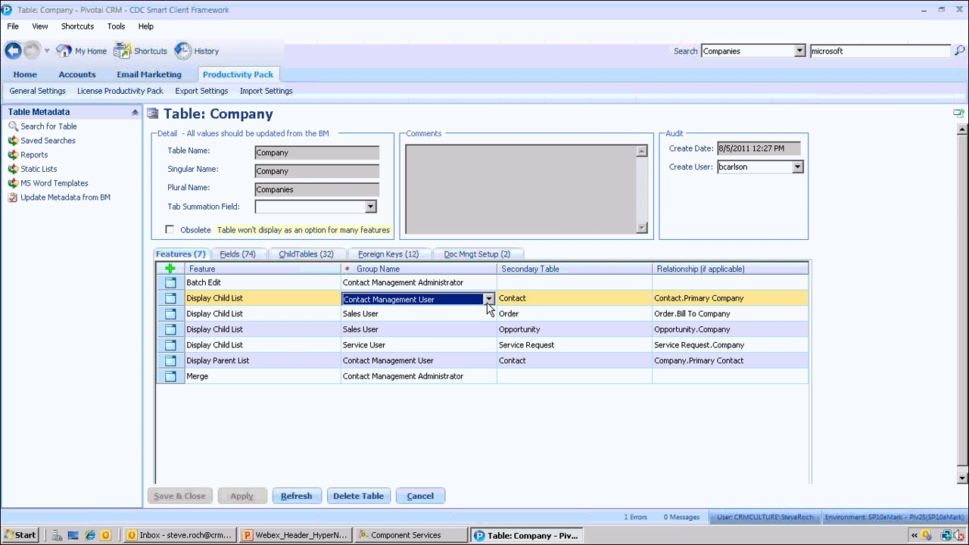
left_click(556, 303)
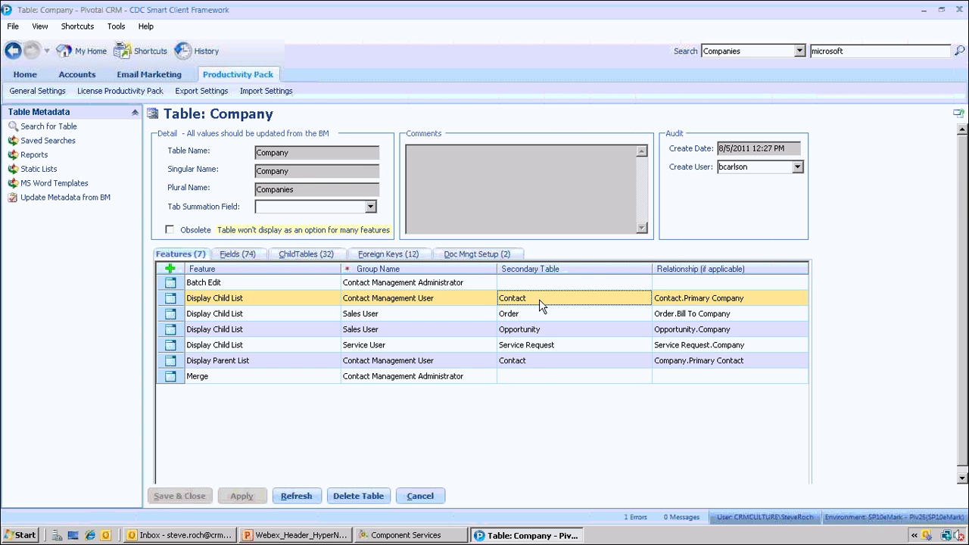
- Add a new Company feature of type Display Child List for the Sales User group
left_click(169, 271)
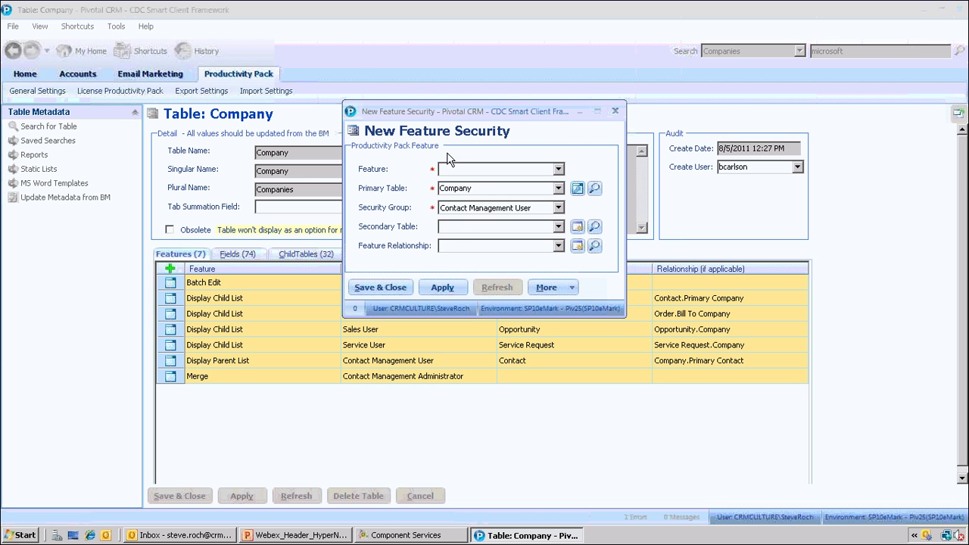
left_click(558, 168)
left_click(488, 207)
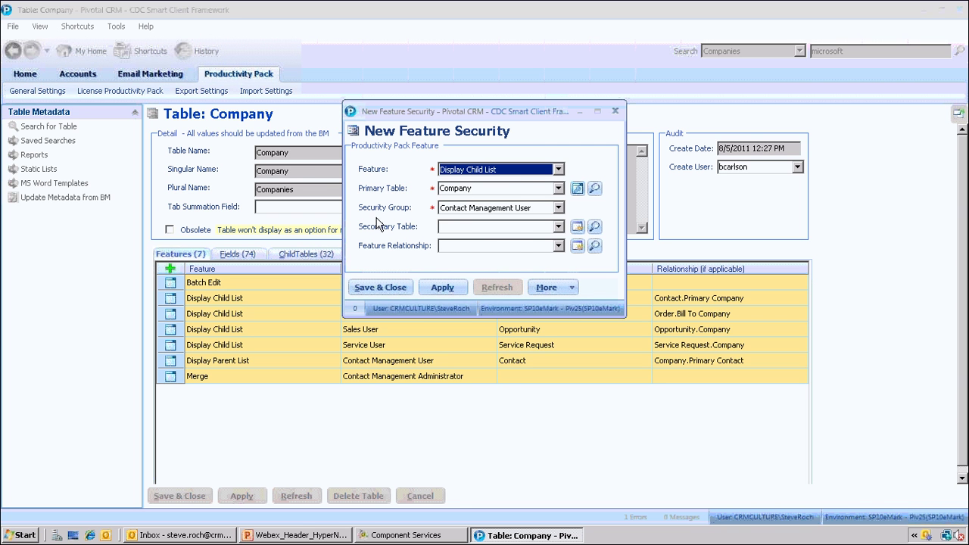
left_click(559, 208)
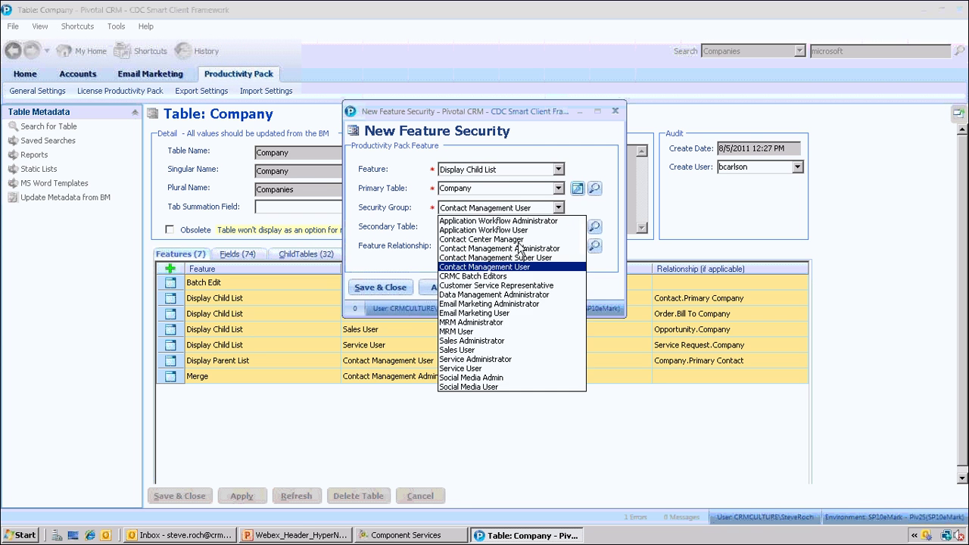
left_click(466, 350)
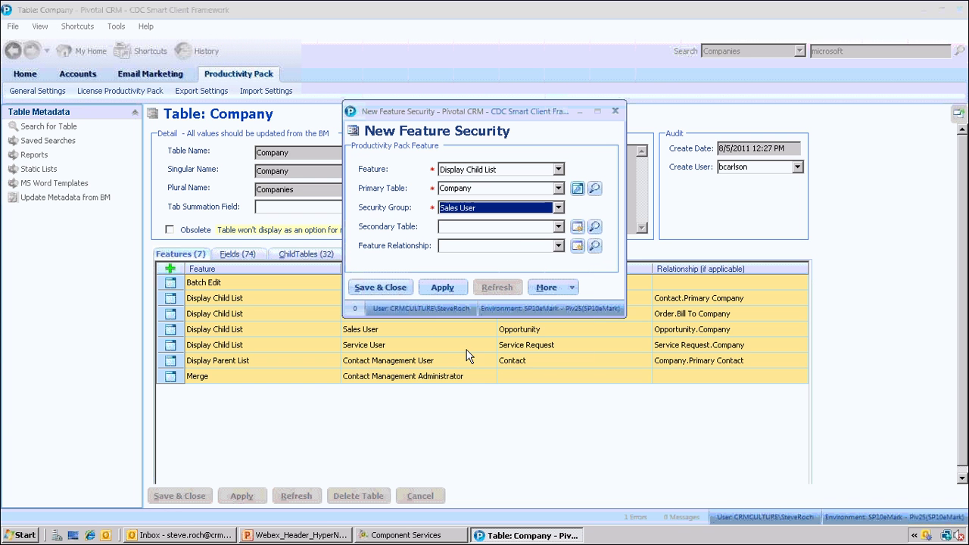
- Set secondary table Quote with relationship Quote.Company, then save and close the feature
left_click(530, 227)
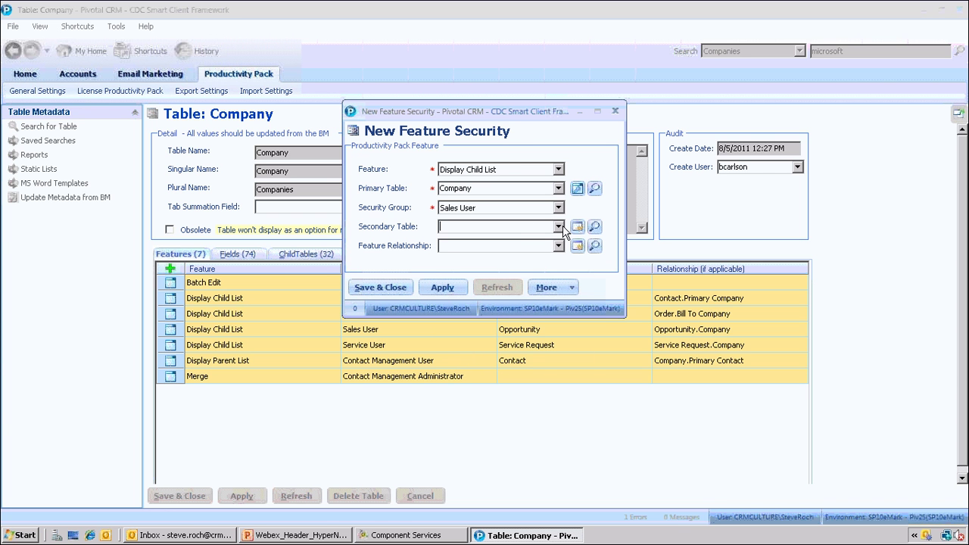
left_click(559, 226)
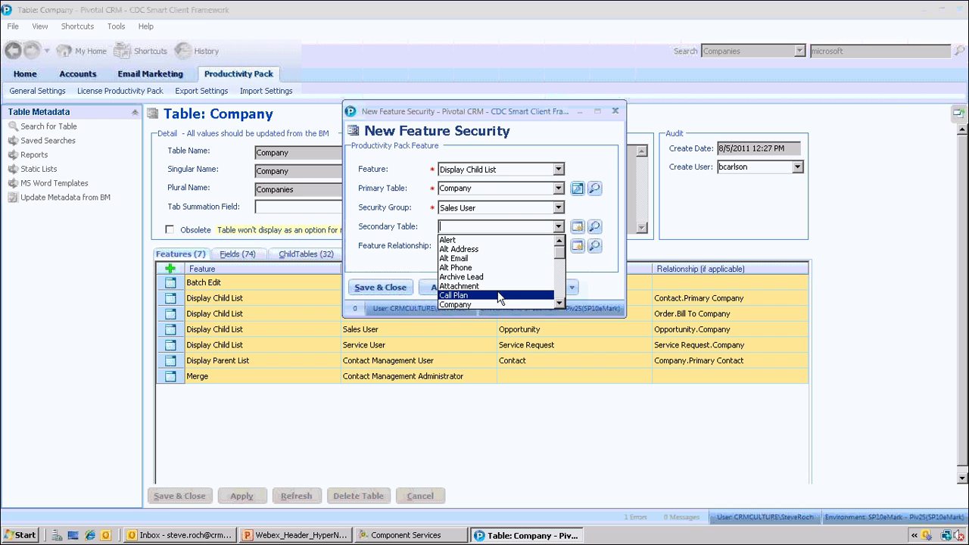
left_click(562, 269)
left_click_drag(563, 271, 563, 293)
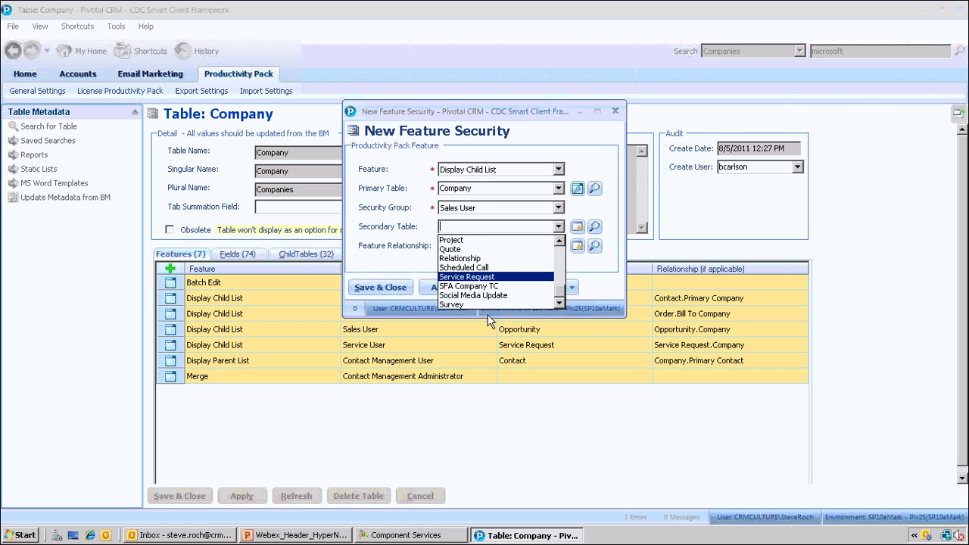
left_click(458, 249)
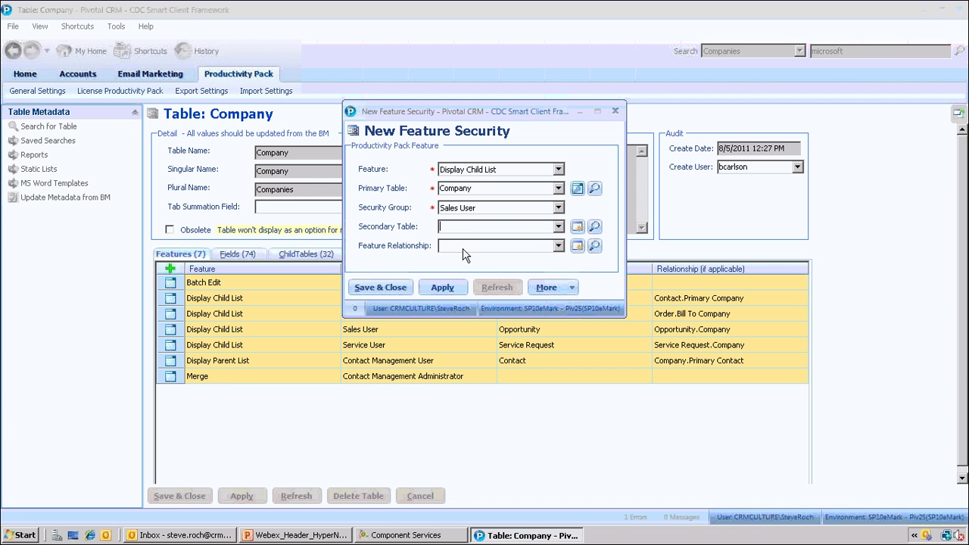
left_click(559, 246)
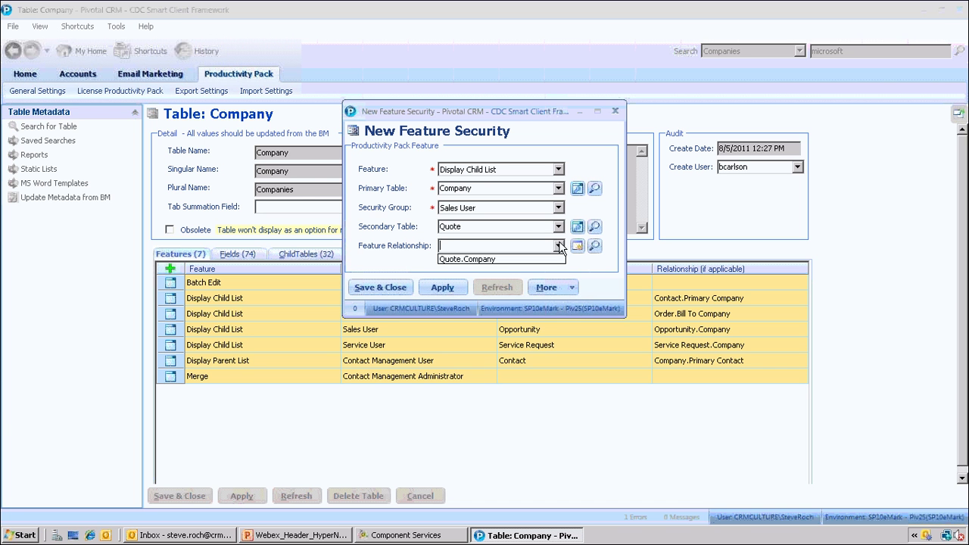
left_click(451, 260)
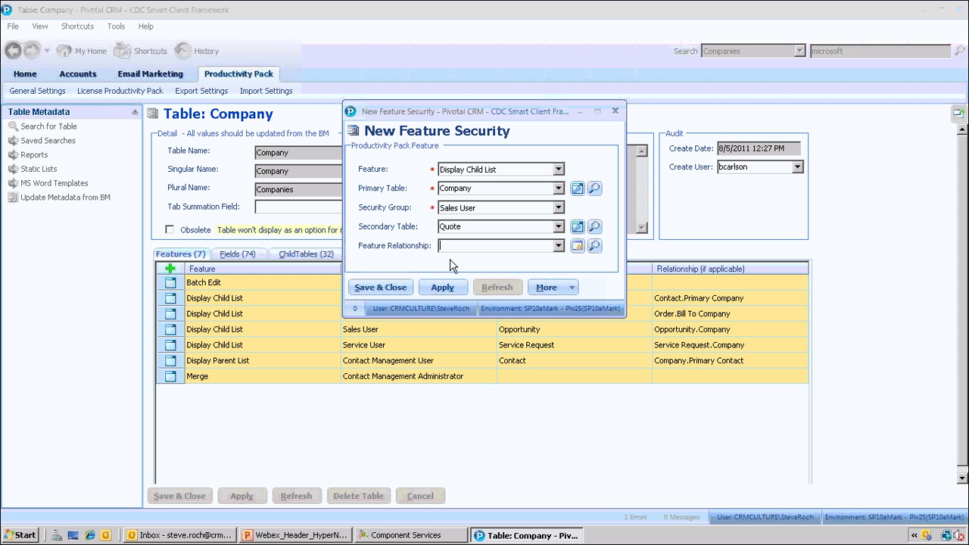
left_click(392, 289)
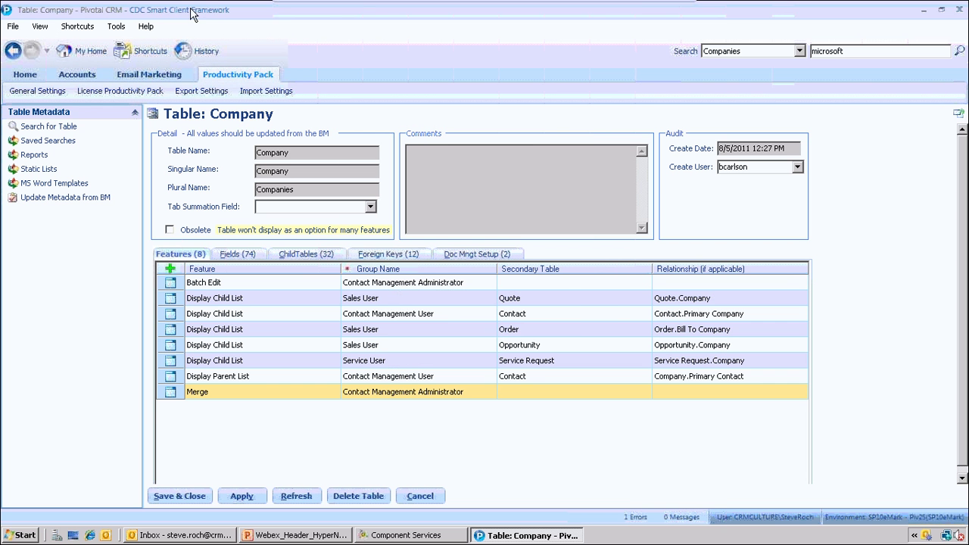
- Save the Company table changes, then rerun the My companies search returning 22 companies
left_click(75, 73)
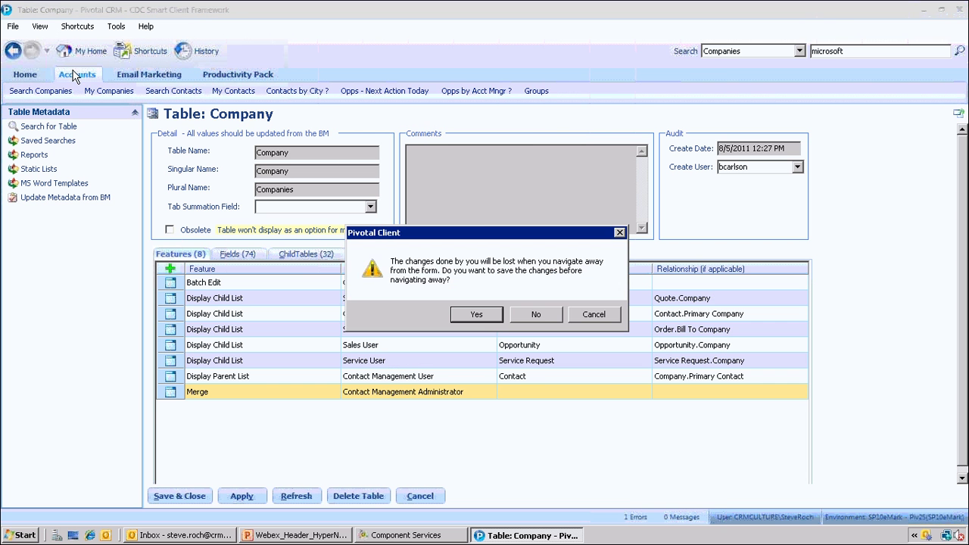
left_click(476, 316)
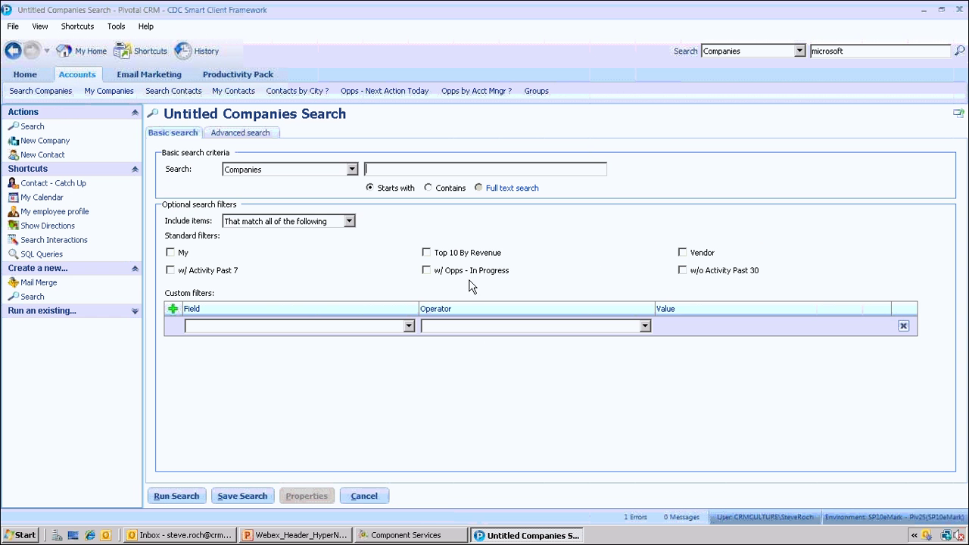
left_click(175, 255)
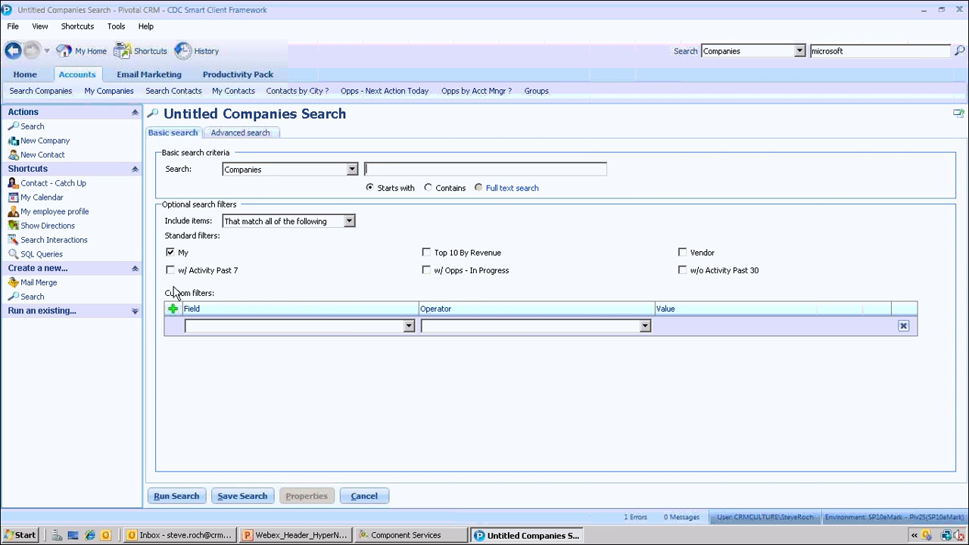
left_click(177, 496)
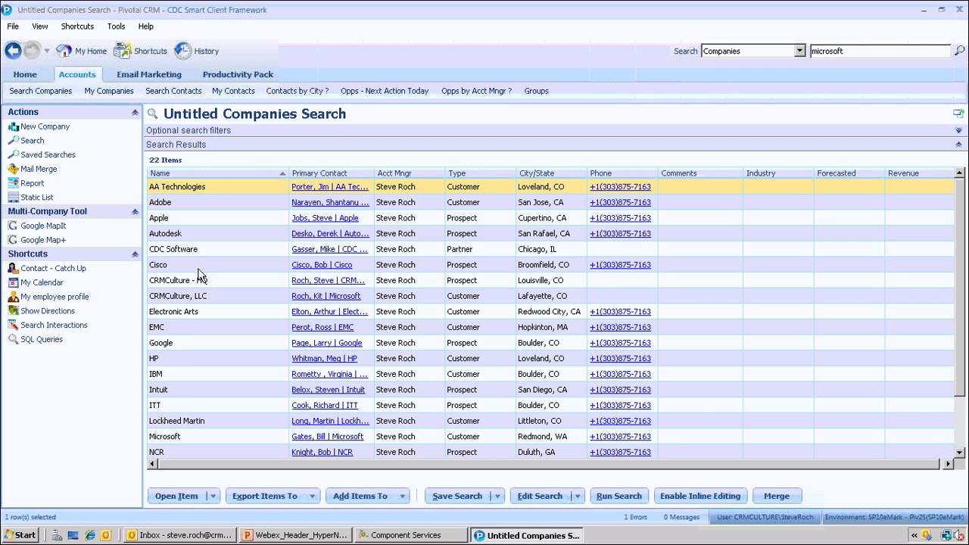
- Select AA Technologies through CRMCulture and show Display in List, now offering Related Quotes
left_click(200, 278, "shift")
right_click(190, 256)
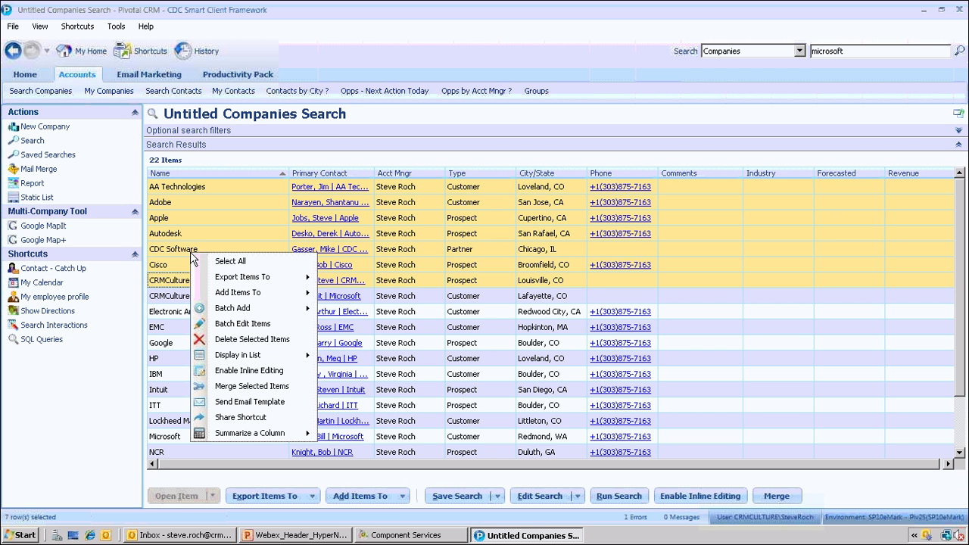
mouse_move(249, 355)
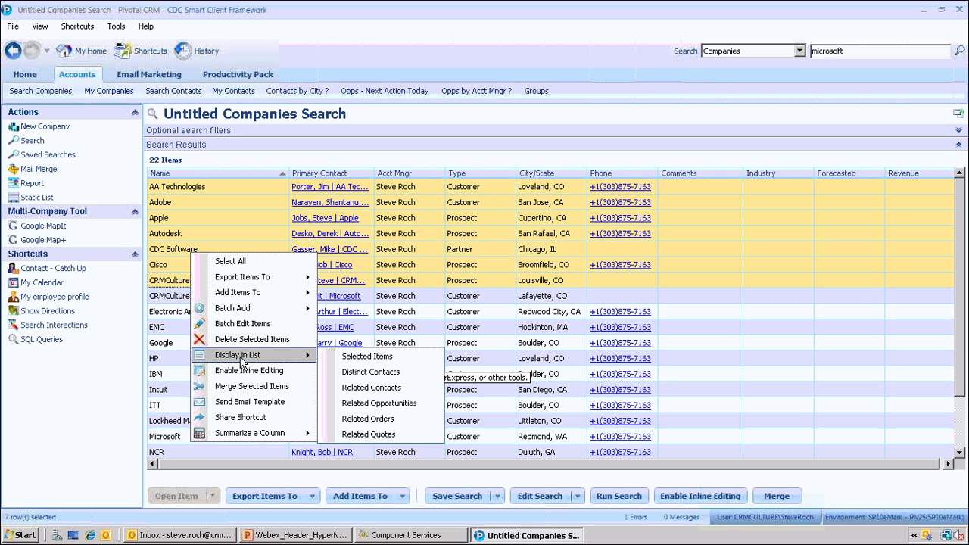